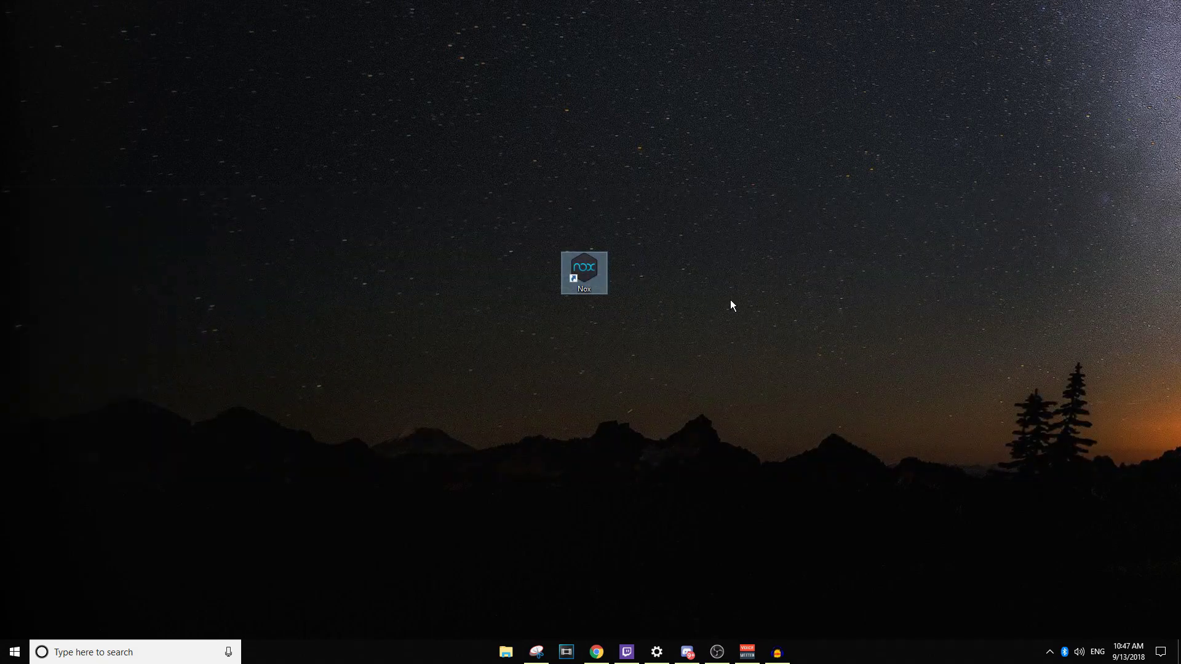
Step: Open the Google Play Store from the Google folder, browse its recommended games, and return to the home screen
click(730, 301)
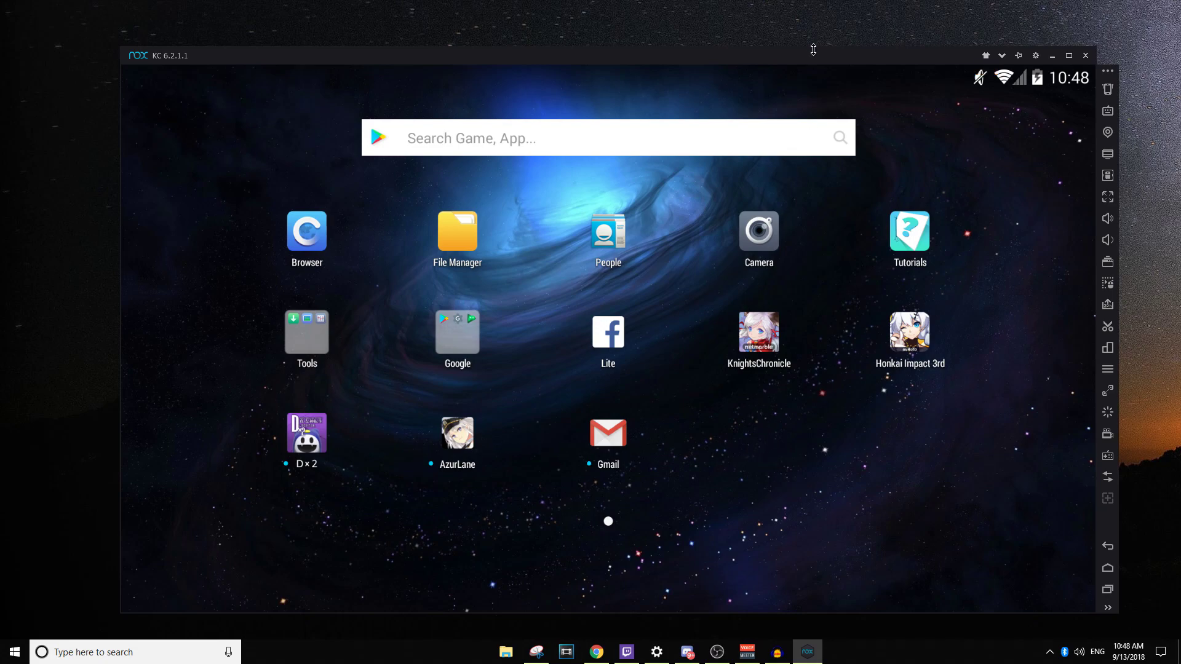
drag(813, 49, 793, 49)
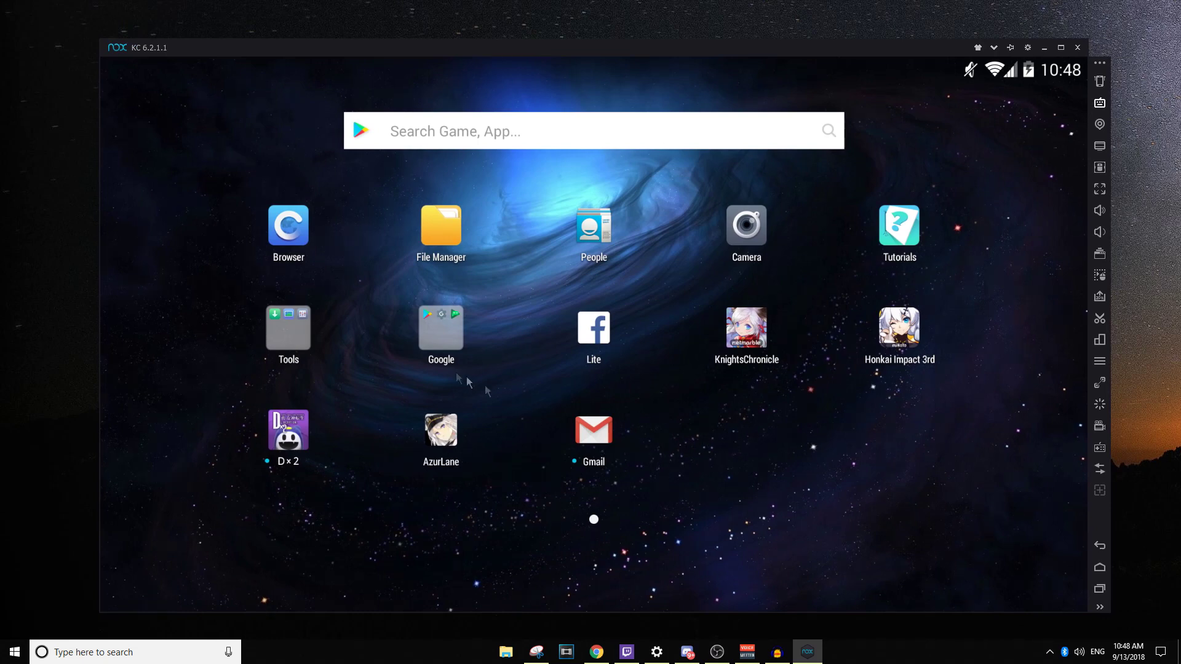
click(461, 346)
click(408, 283)
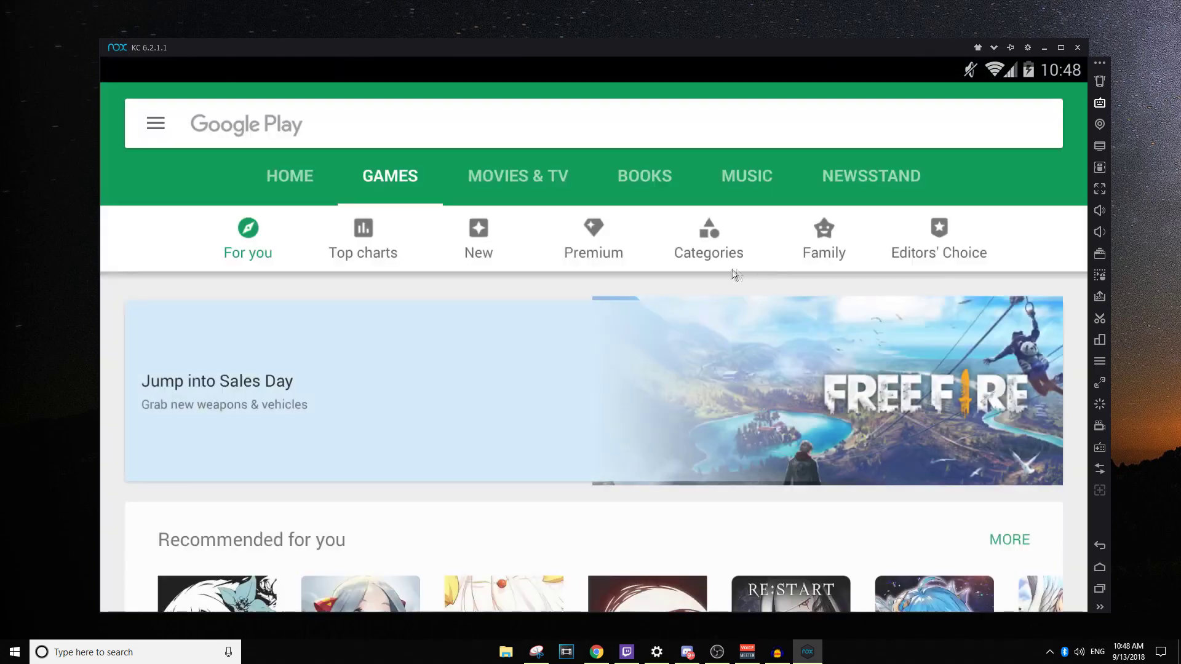
drag(629, 375, 626, 320)
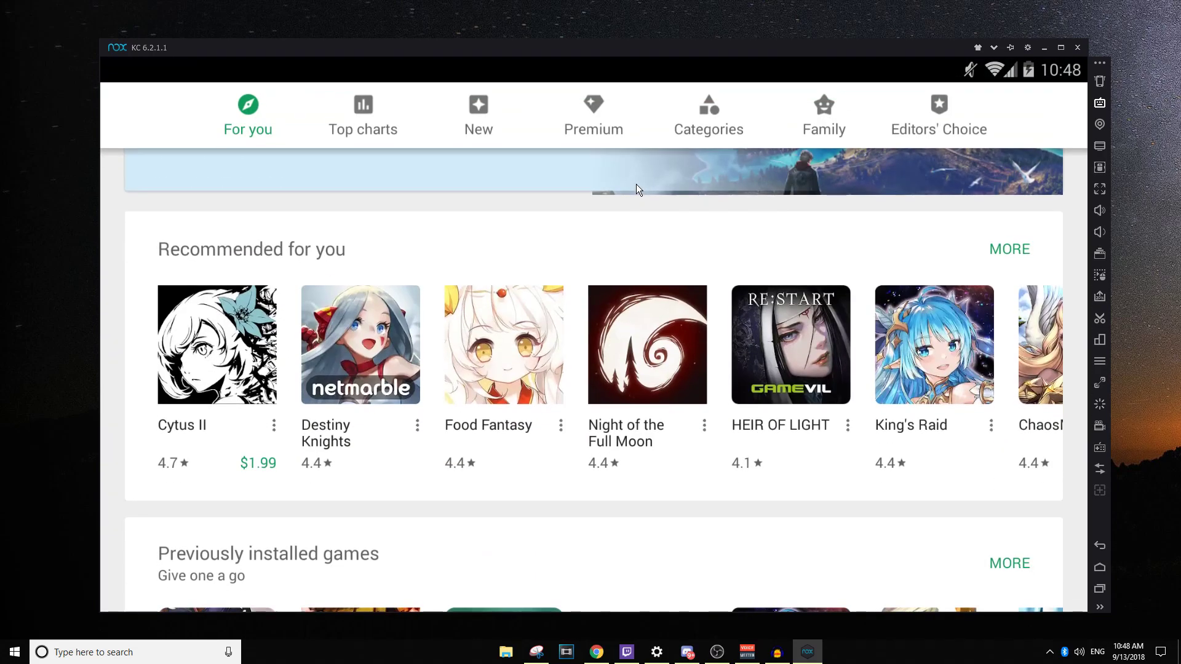
drag(636, 184, 561, 431)
click(1099, 567)
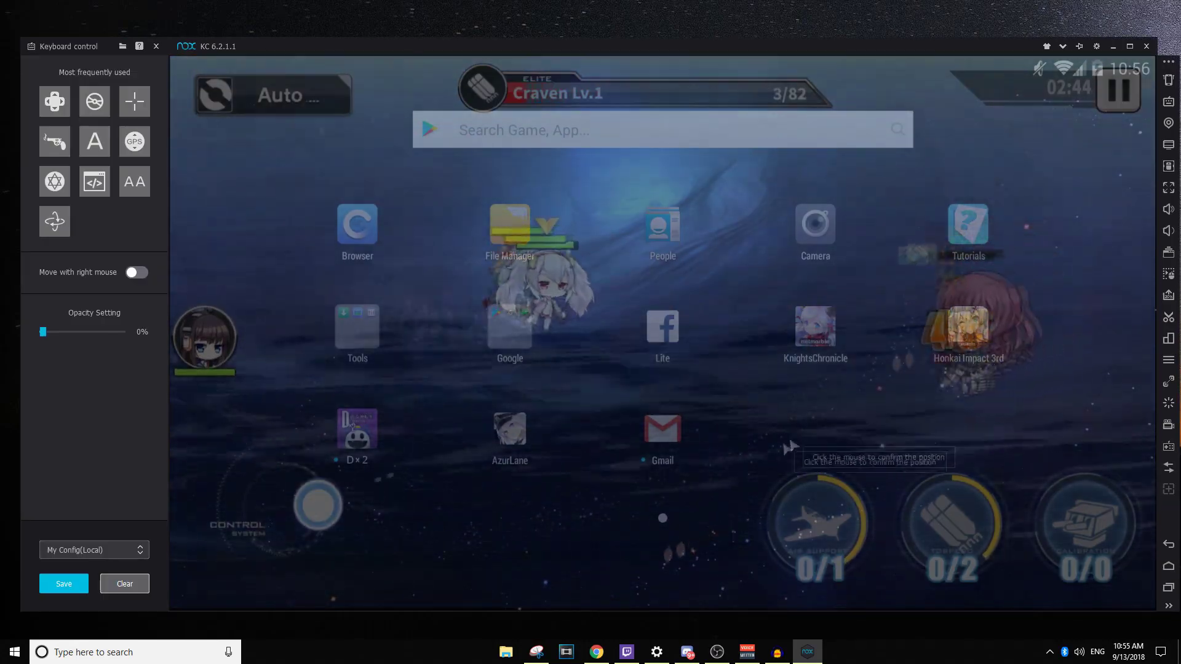
Step: Try out a tap point mapped to G and a WASD movement pad on the emulator screen, and remove the pad
click(902, 436)
key(g)
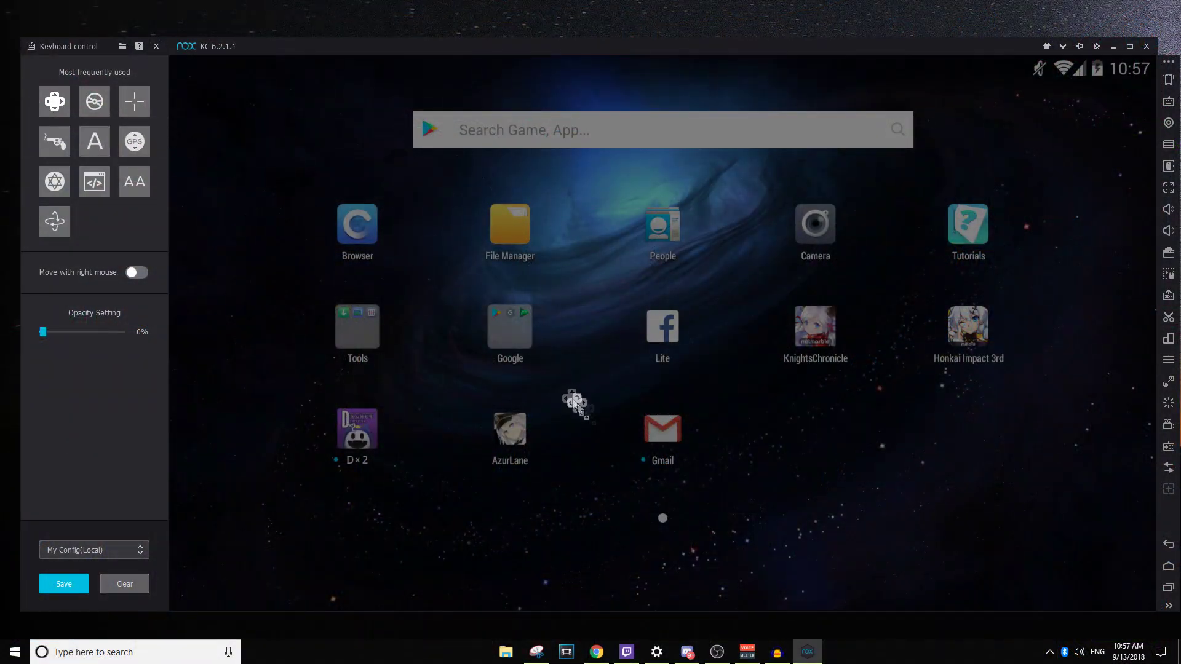
drag(575, 403, 339, 496)
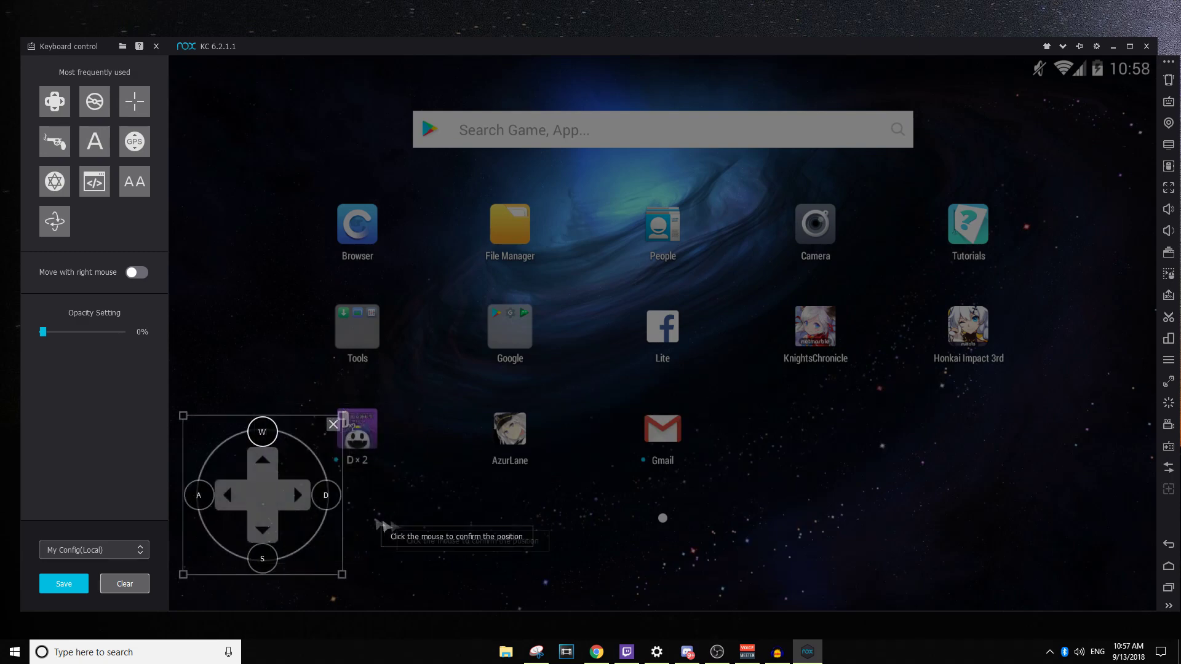
click(299, 471)
click(332, 424)
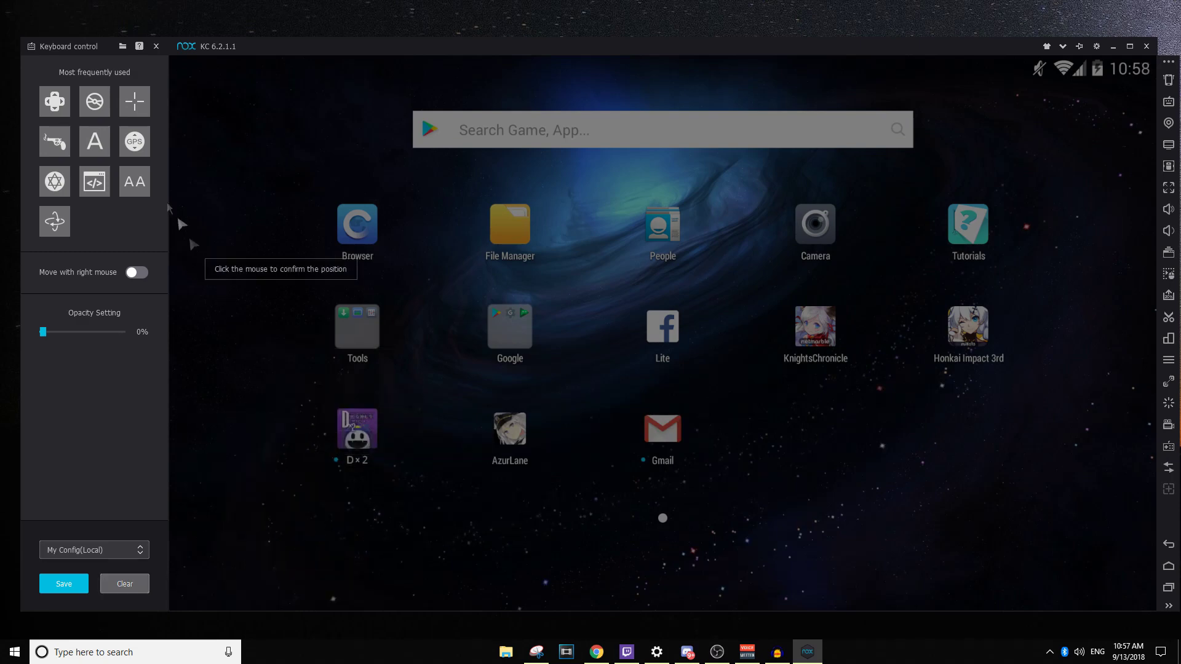
Step: Place an aiming crosshair control over the Lite icon and close the keyboard control editor
drag(461, 330, 584, 416)
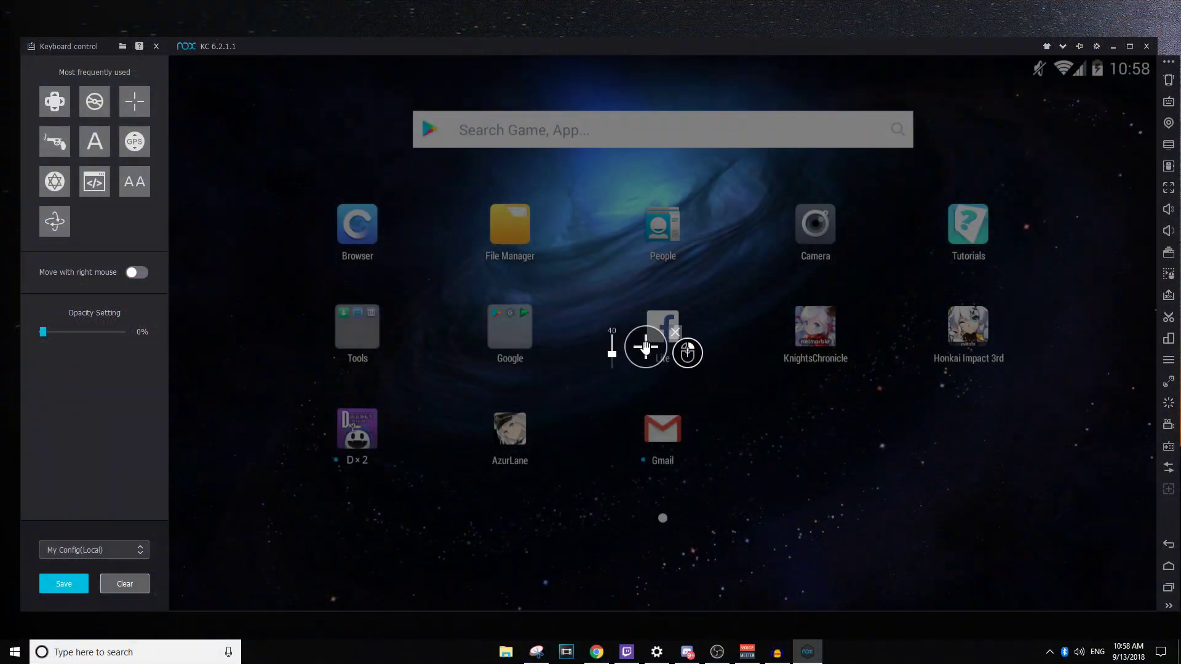
drag(648, 353, 644, 356)
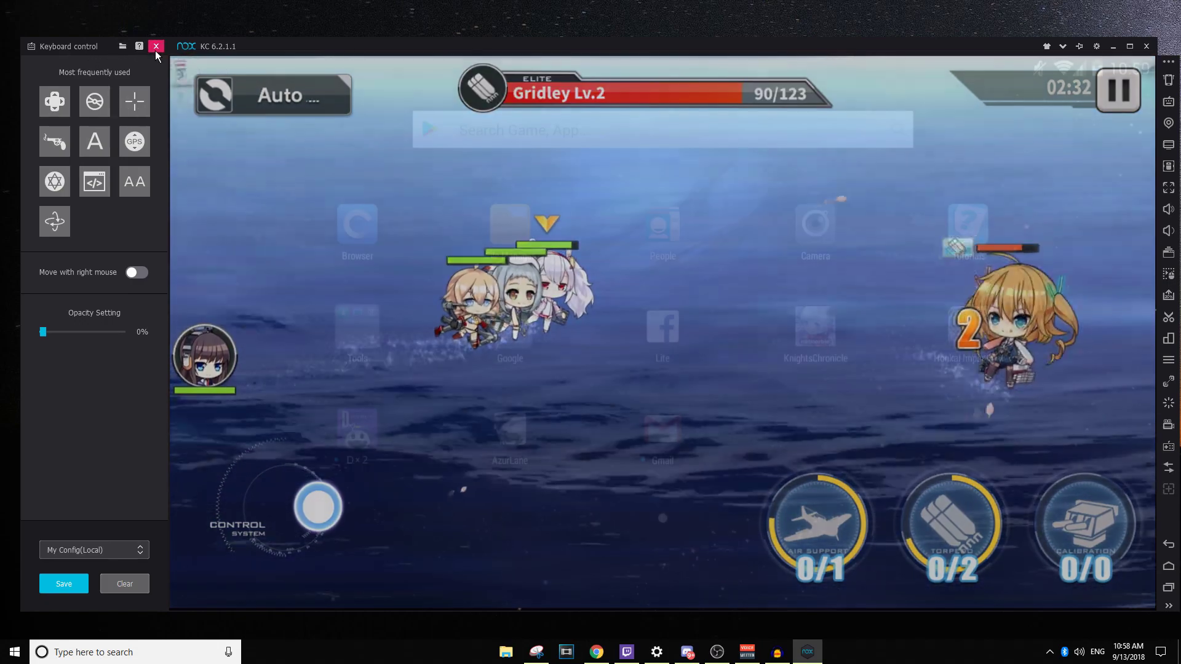
click(157, 46)
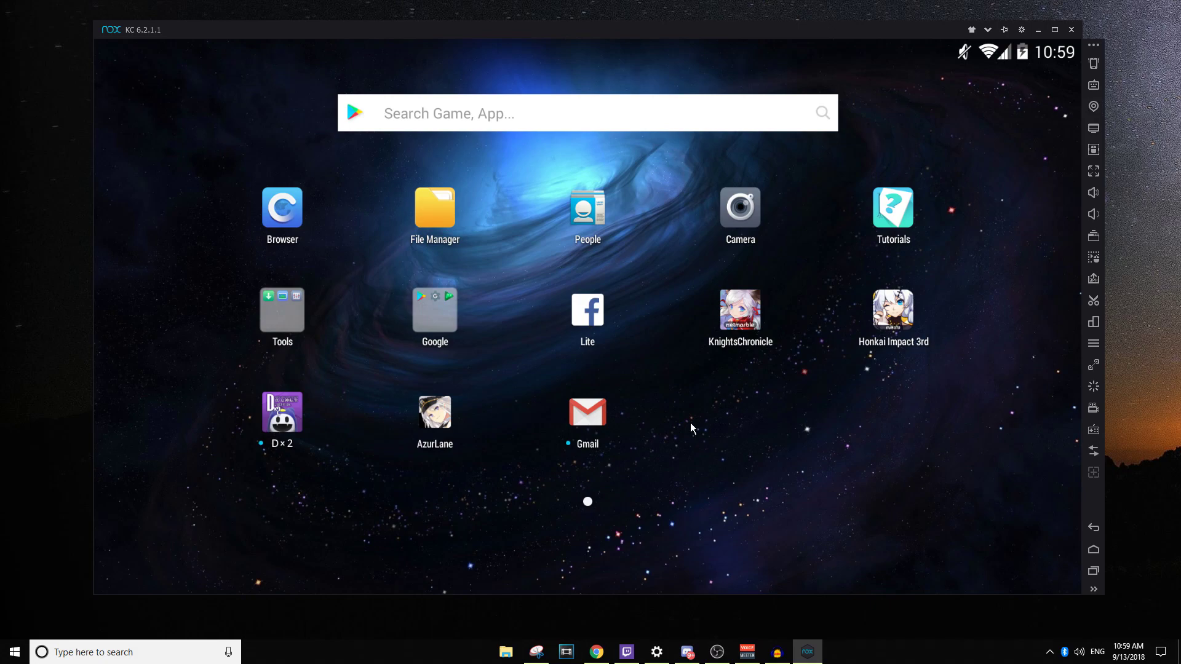
Step: Launch Knights Chronicle and rotate the emulator screen between landscape and portrait orientation
click(740, 310)
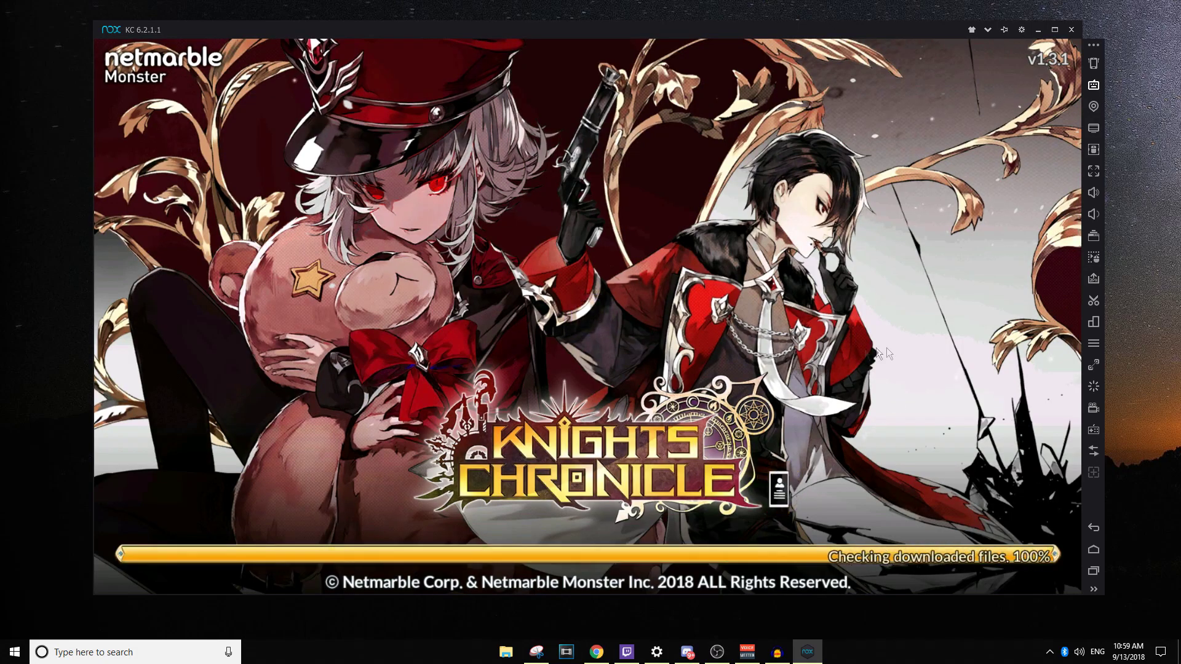
click(1093, 323)
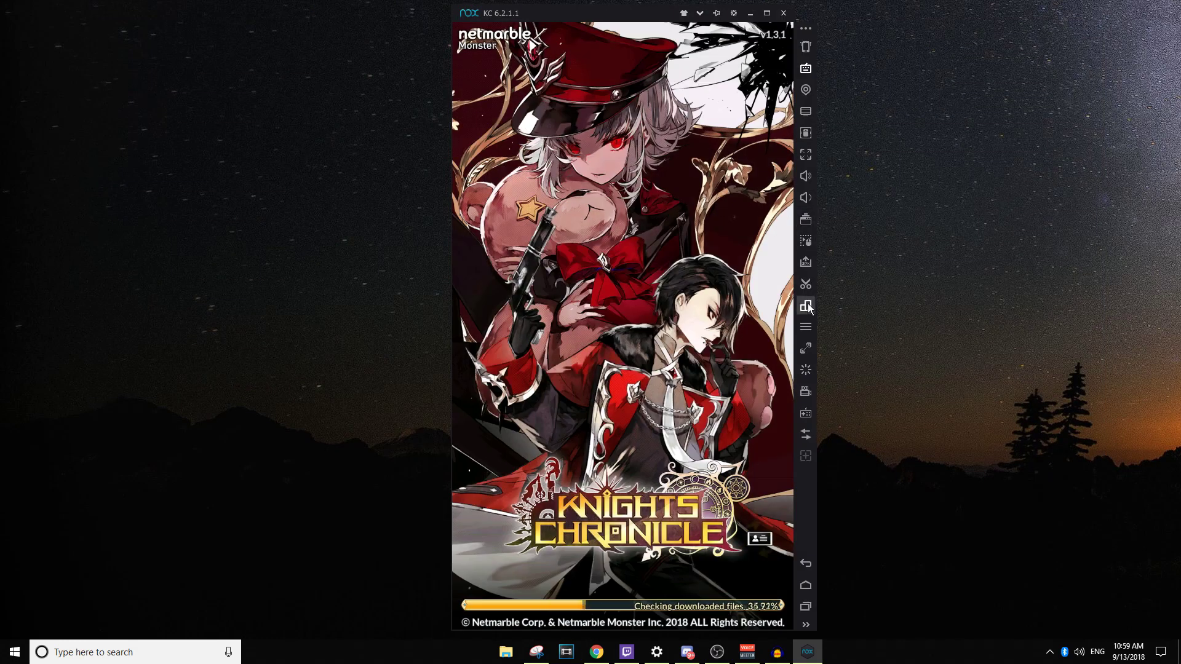
click(806, 264)
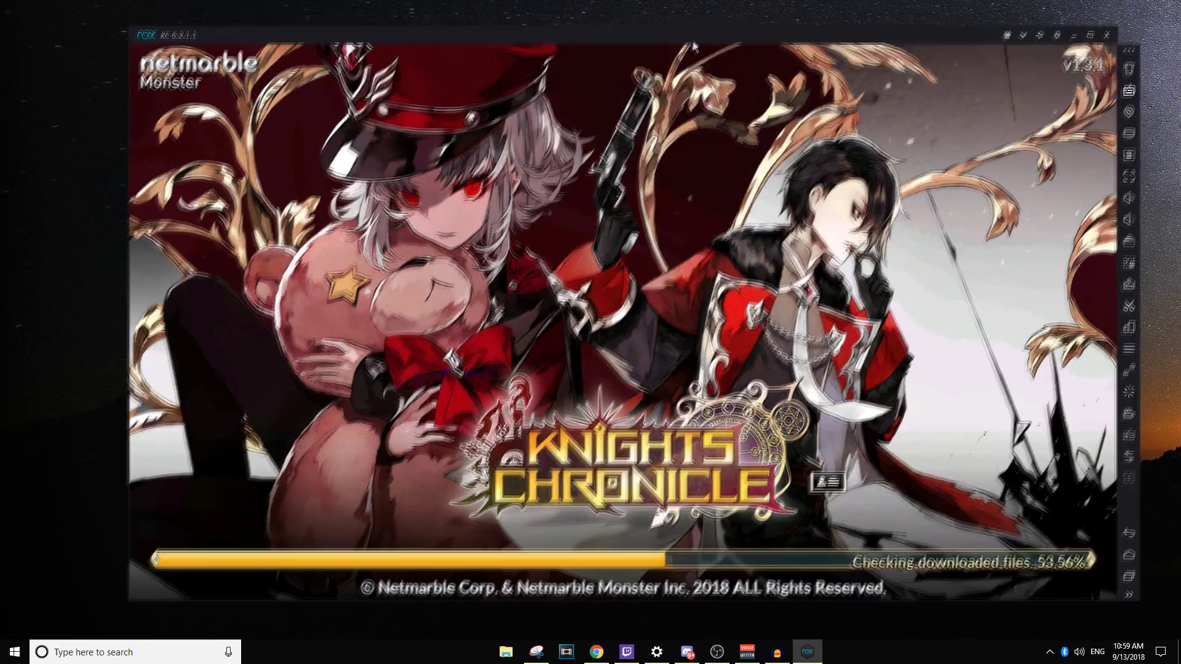
drag(692, 42, 686, 51)
click(1122, 352)
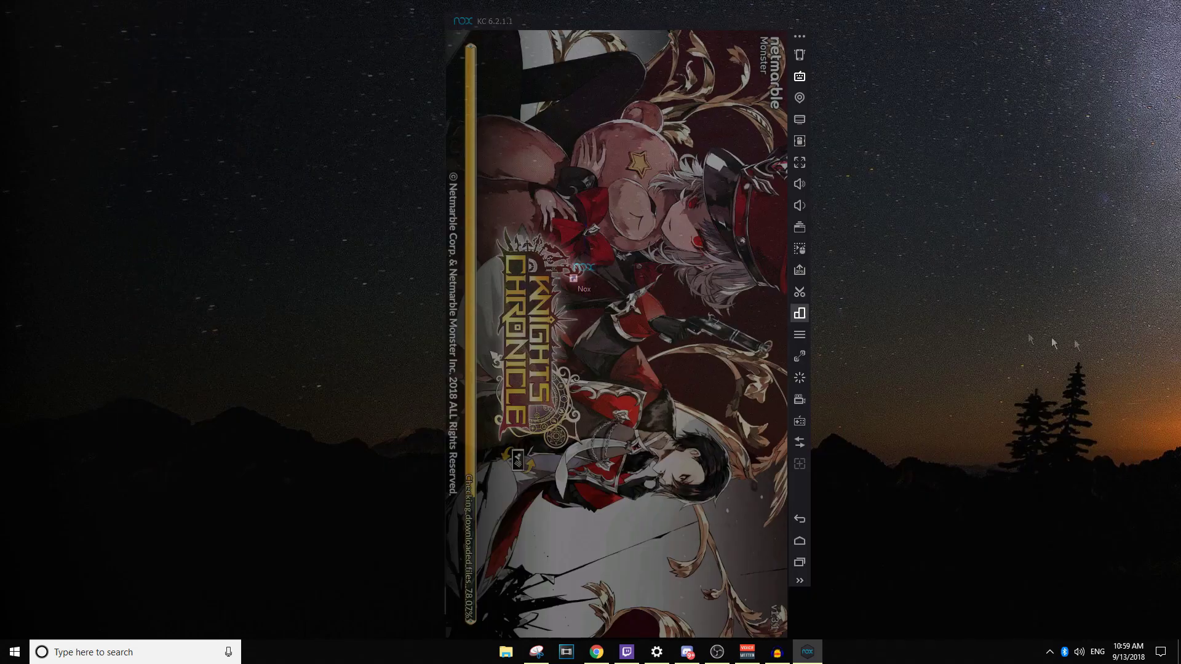
drag(615, 27, 982, 8)
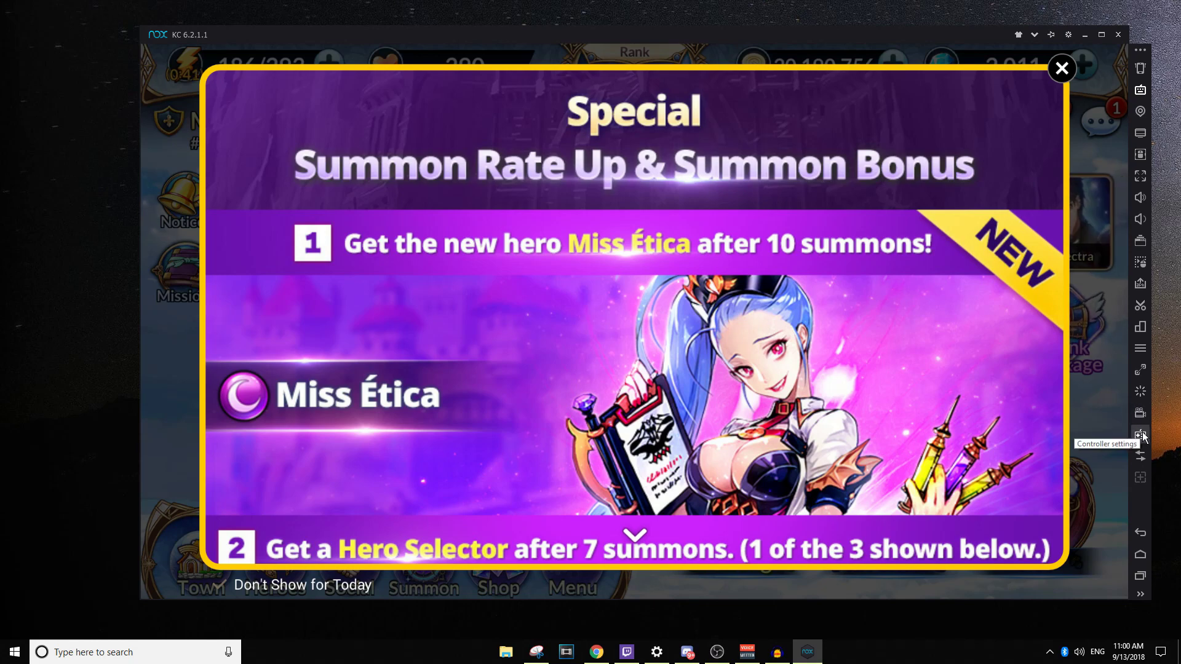
Step: Confirm Keyboard control mode as the controller connection type and review the controller's key mapping
click(1141, 435)
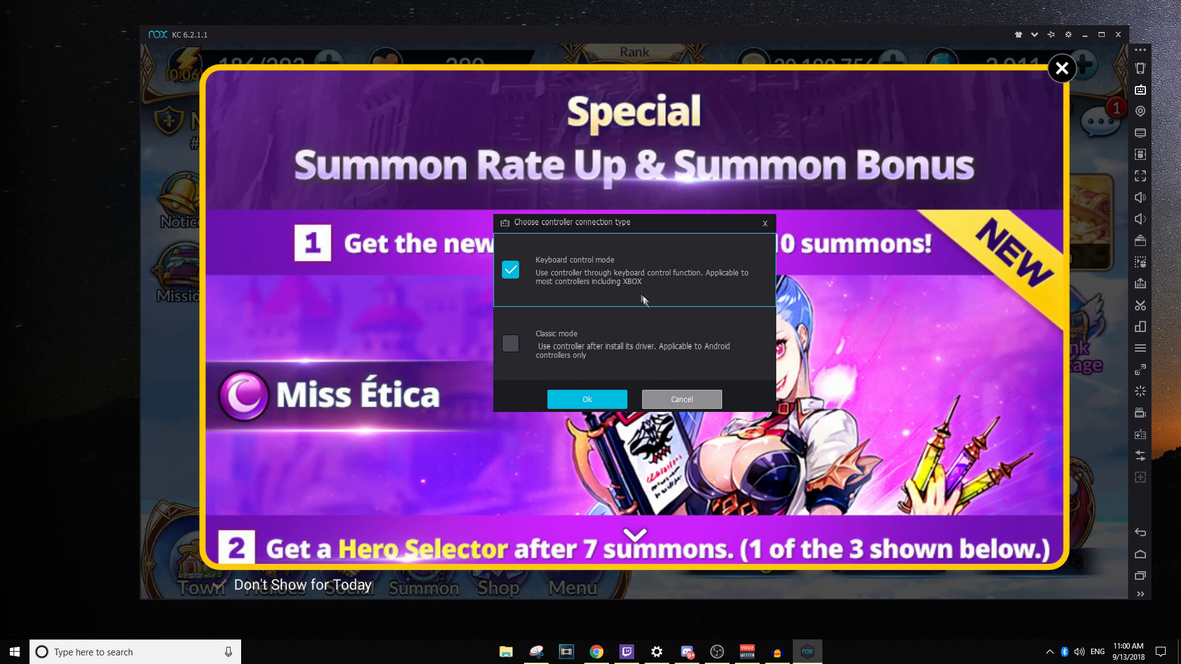
click(587, 394)
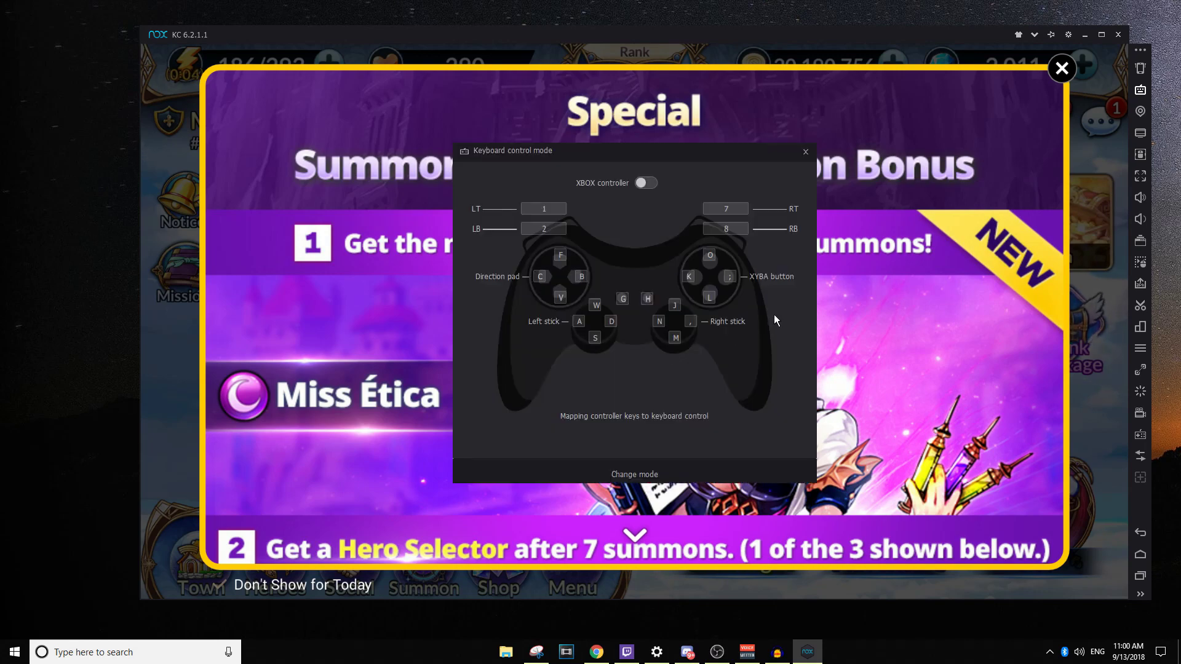
click(806, 152)
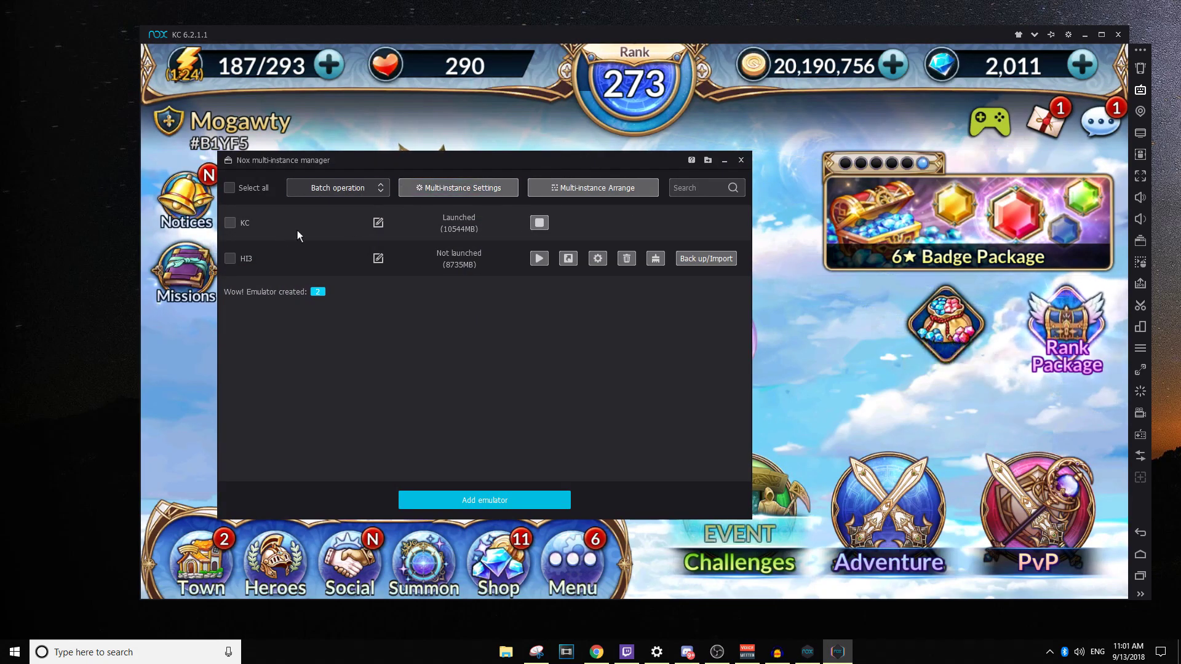
Step: Launch the HI3 emulator instance from the multi-instance manager and move its window beside the running KC instance
click(539, 258)
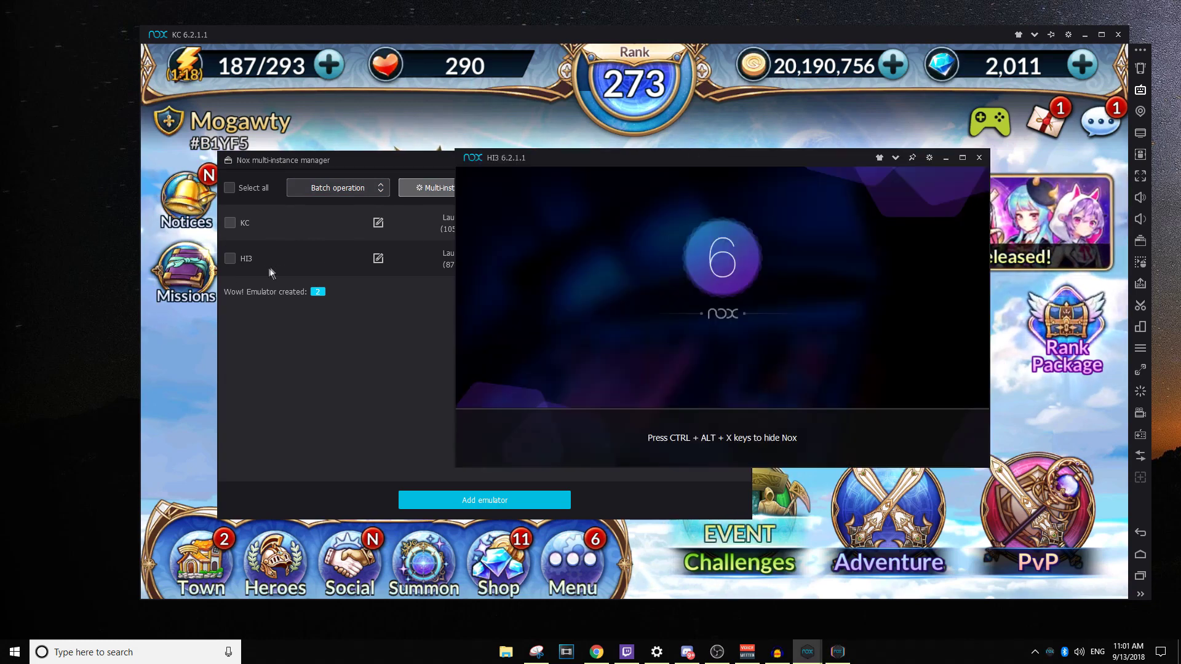
drag(382, 160, 78, 250)
click(437, 250)
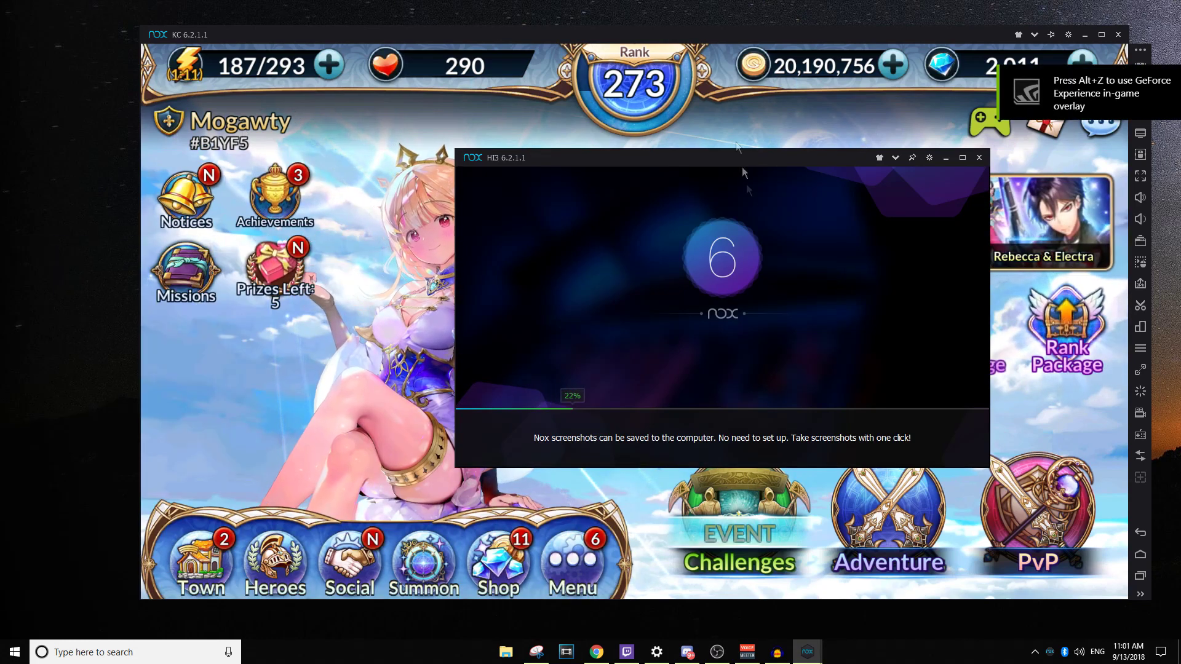
drag(764, 161, 345, 195)
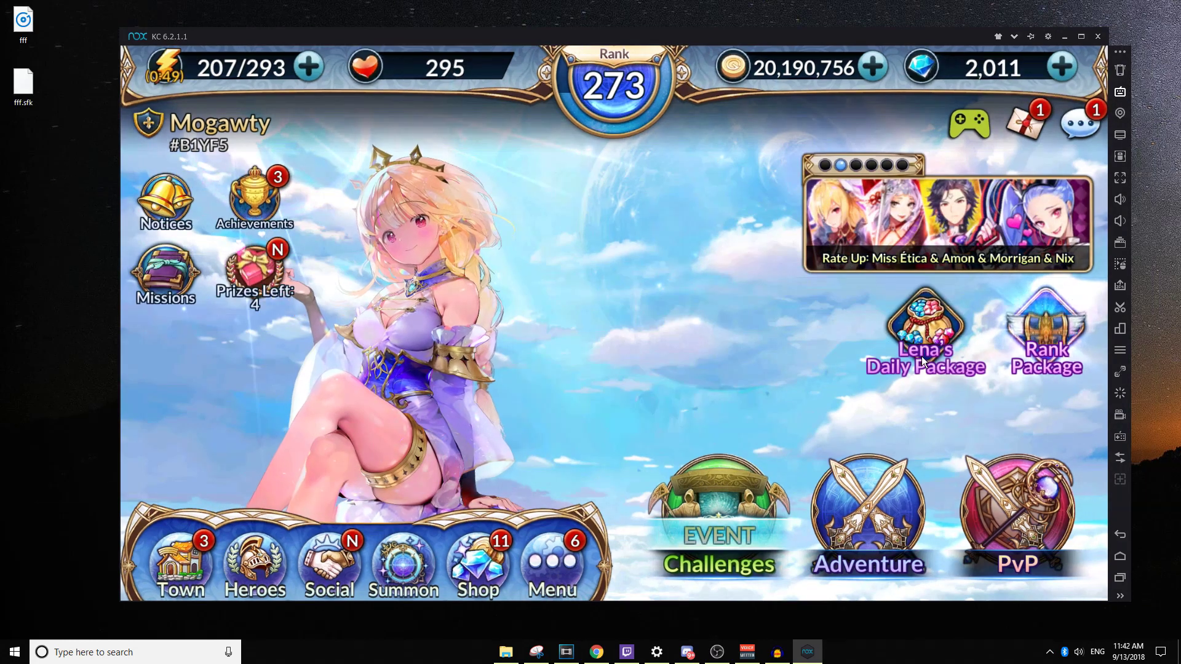
Step: Examine the map around Los Angeles in the emulator's location settings, and close the map
click(1120, 113)
drag(615, 181, 607, 136)
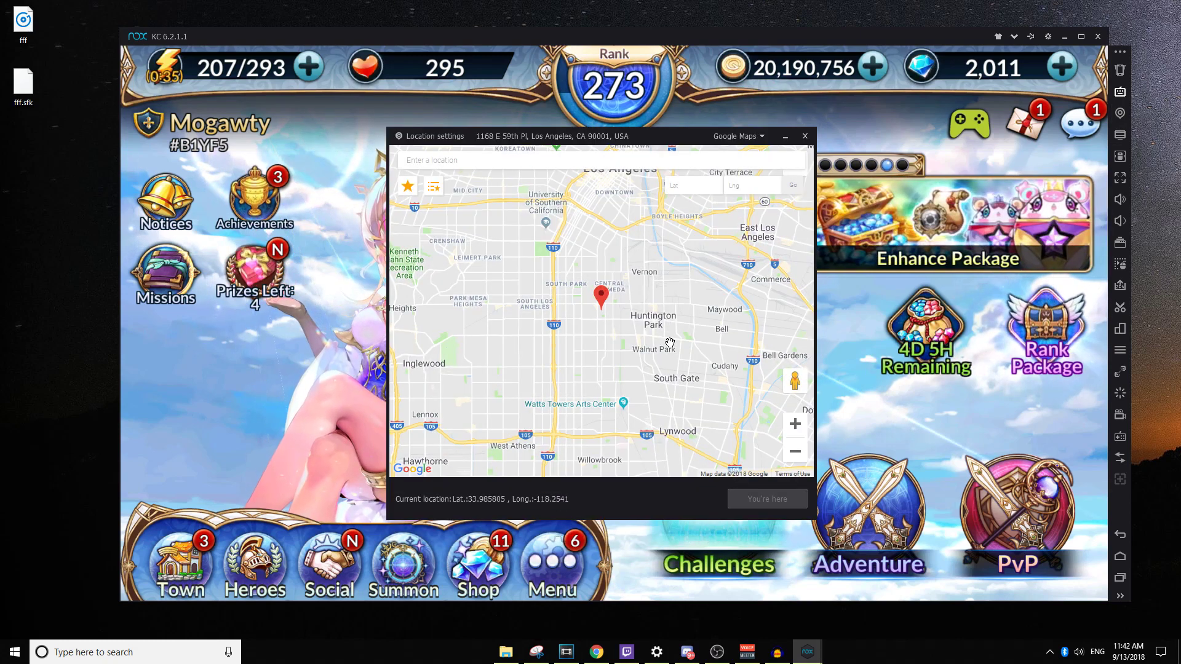
drag(670, 343, 591, 434)
drag(564, 331, 645, 253)
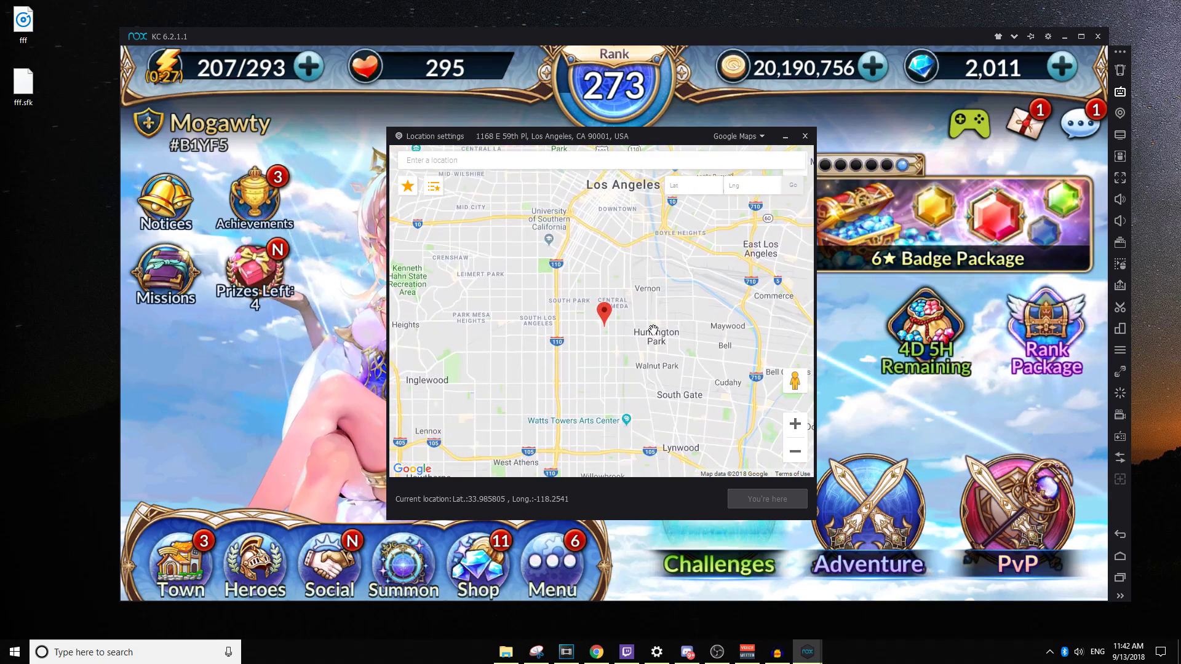
mouse_move(653, 329)
mouse_down()
mouse_move(646, 312)
mouse_move(649, 326)
mouse_up()
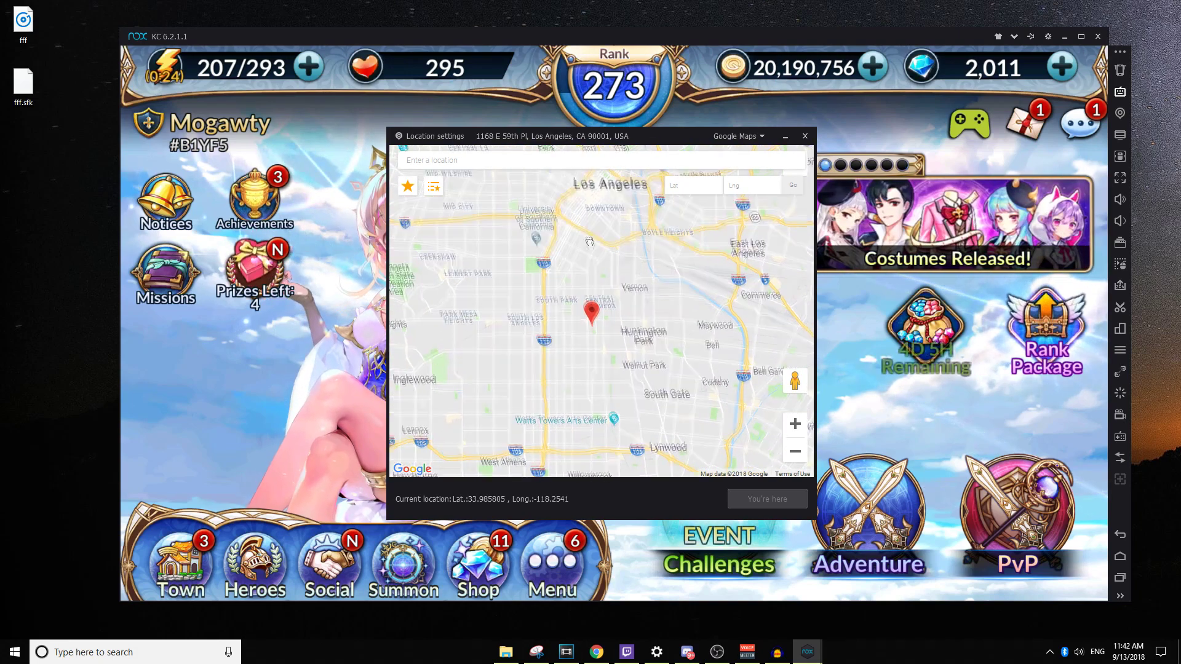
drag(581, 233, 597, 277)
drag(600, 351, 600, 335)
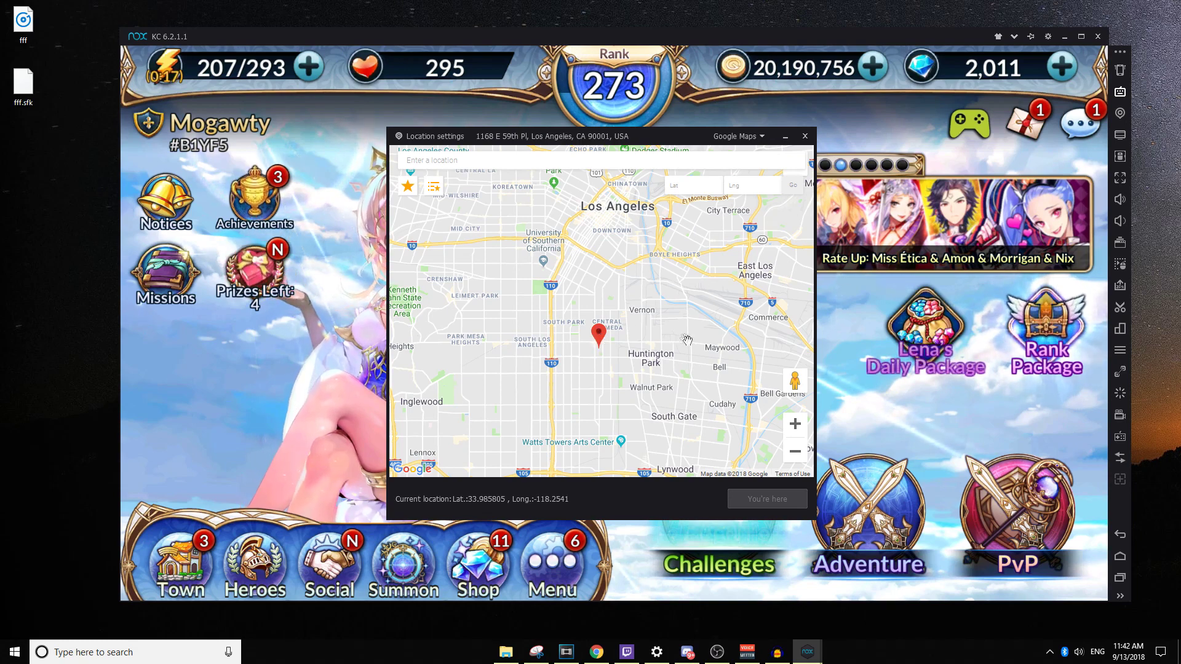
drag(700, 271, 705, 280)
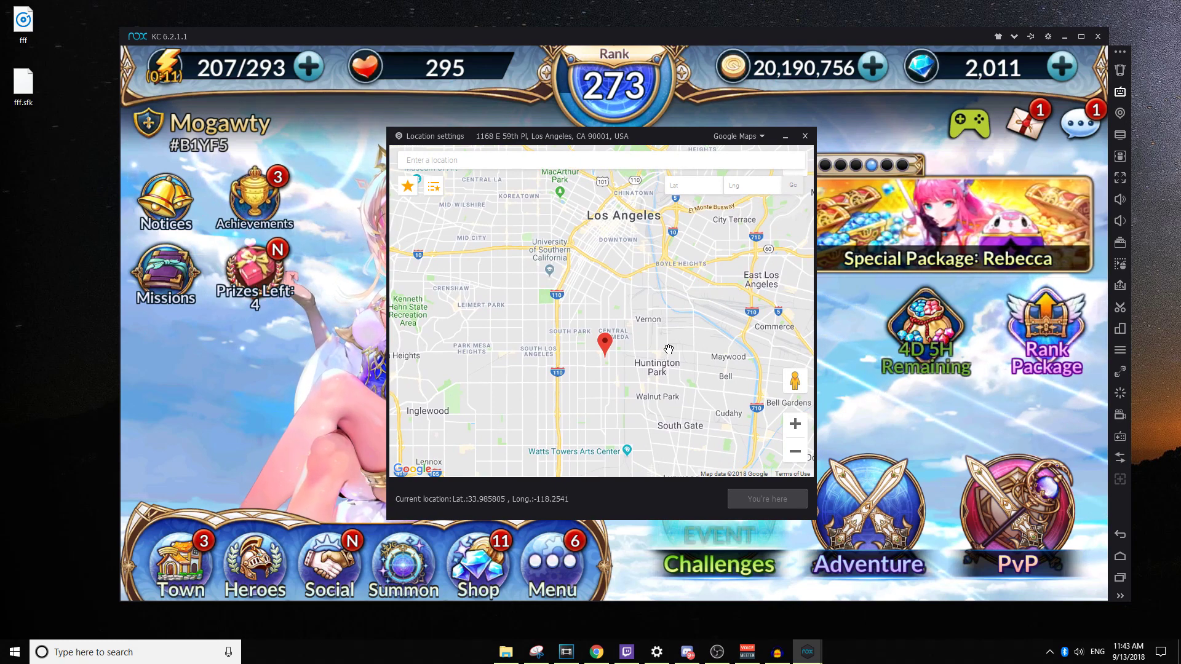
click(804, 136)
Step: Enable Root startup in the system settings and review the available CPU and memory performance presets
click(509, 233)
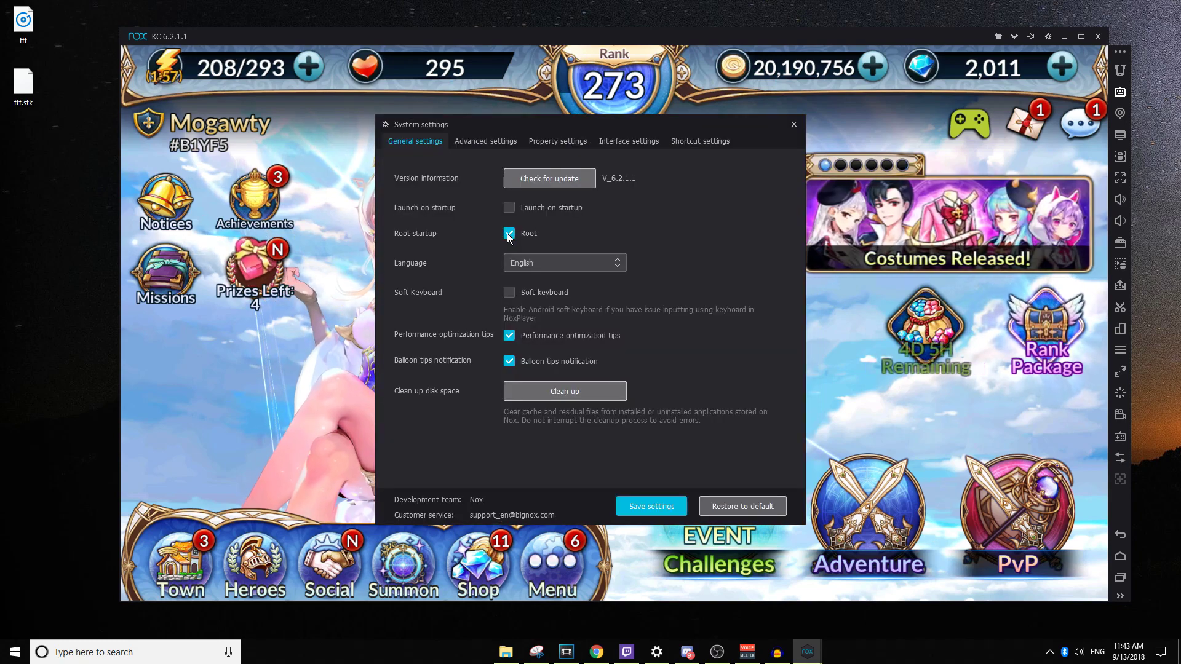
click(485, 141)
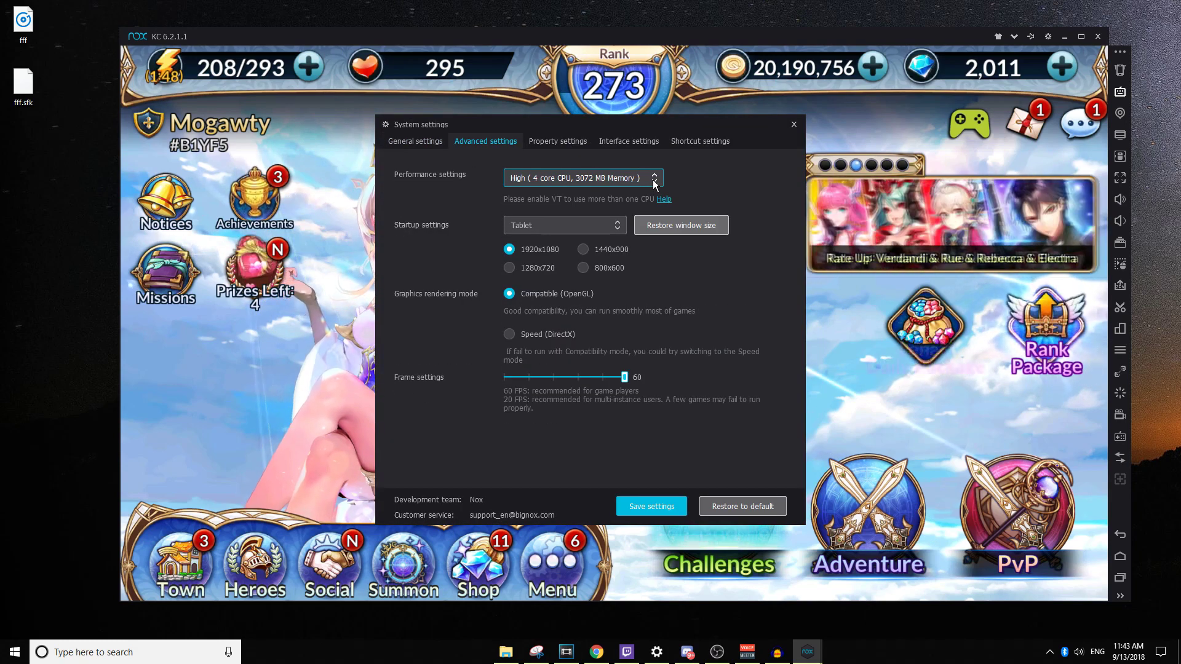
click(655, 183)
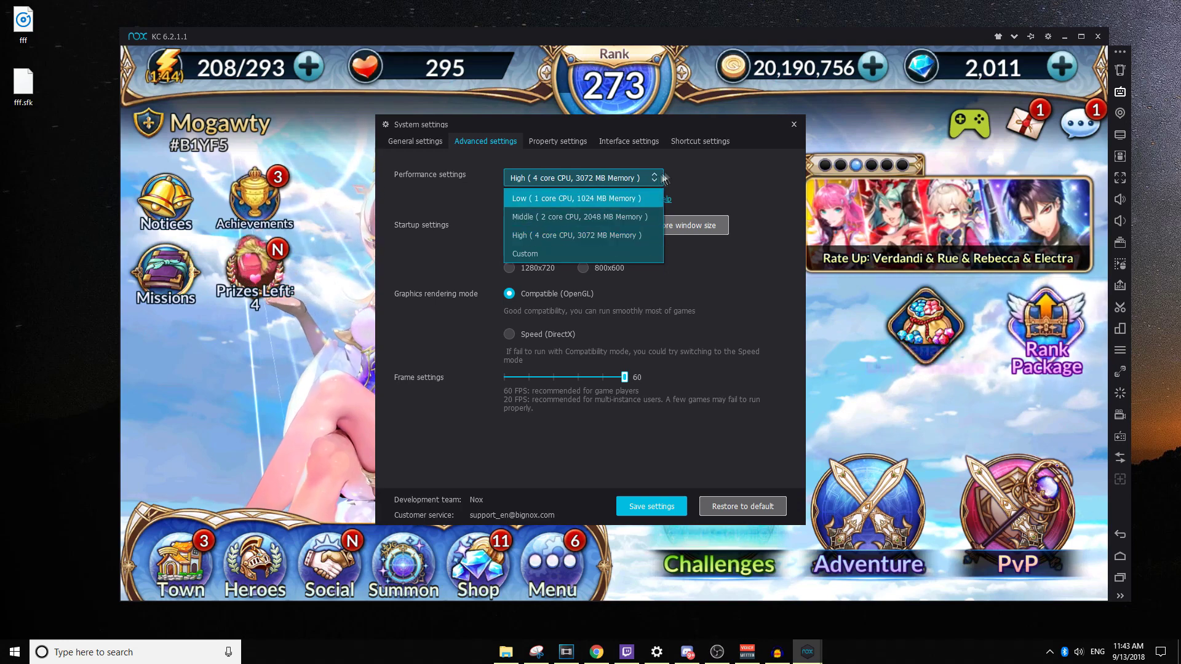
click(656, 179)
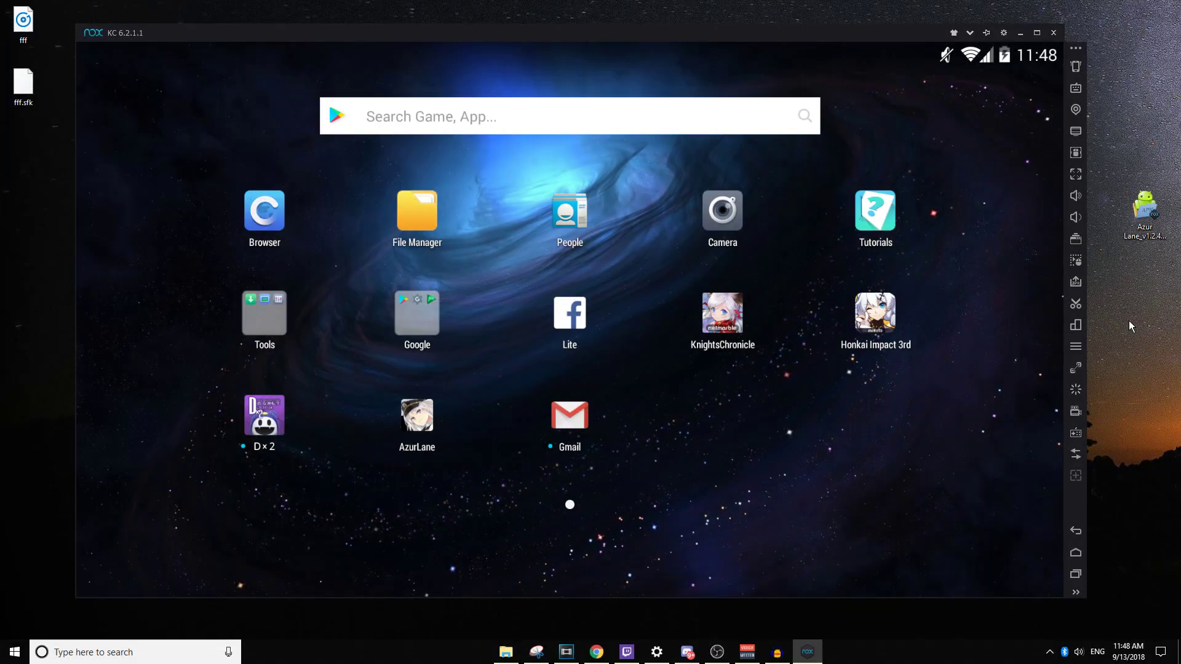
Step: Install the Azur Lane_v1.2.4 APK from the desktop into the emulator
click(1146, 218)
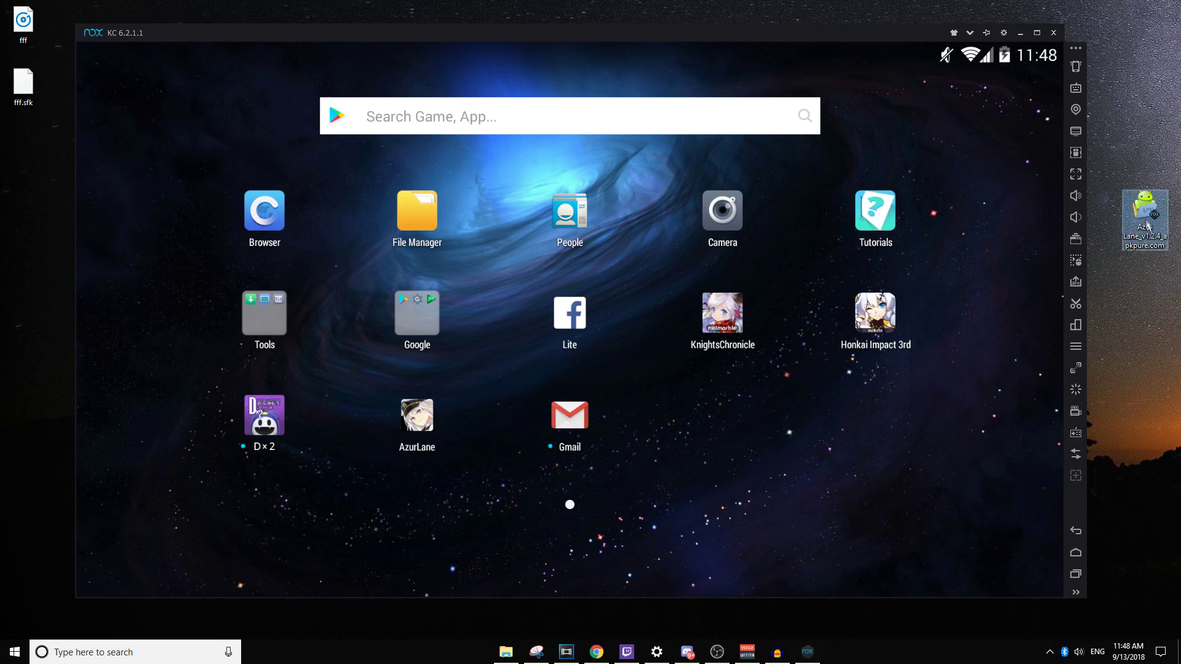
drag(1147, 218, 517, 424)
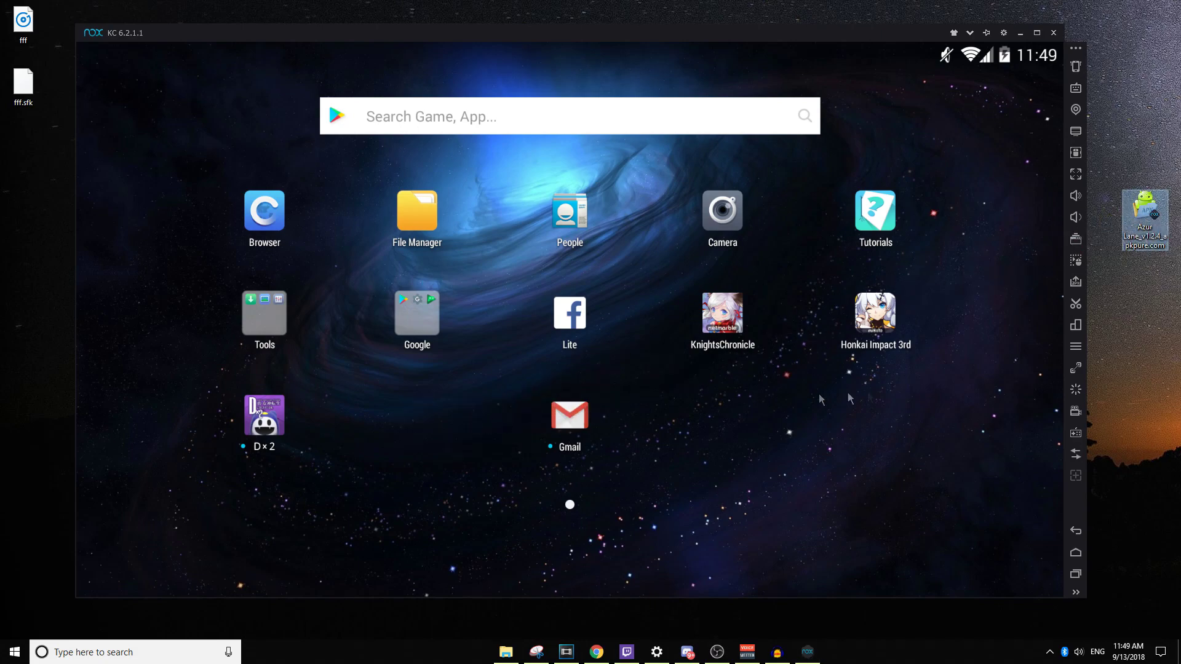